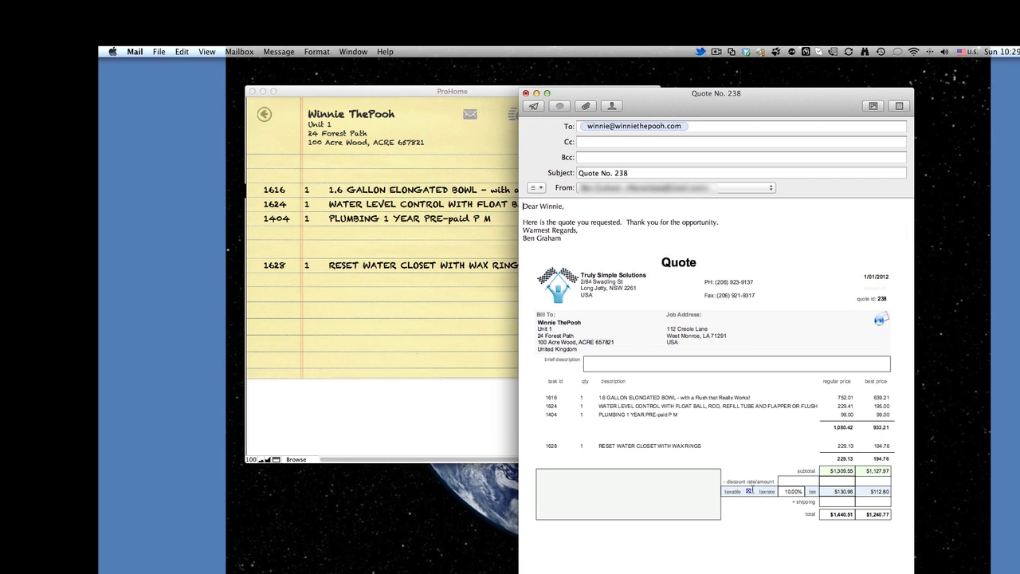
Close the unsent Quote No. 238 e-mail without sending it.
{"action": "left_click", "coordinate": [525, 94]}
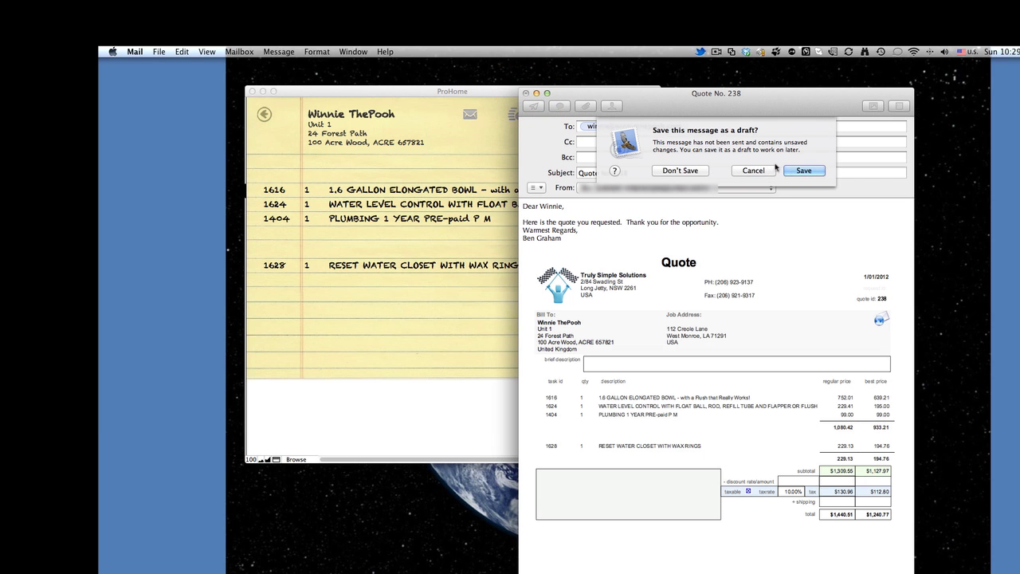
Discard the e-mail, tick Best Price for the whole quote, then untick item 1628.
{"action": "left_click", "coordinate": [679, 170]}
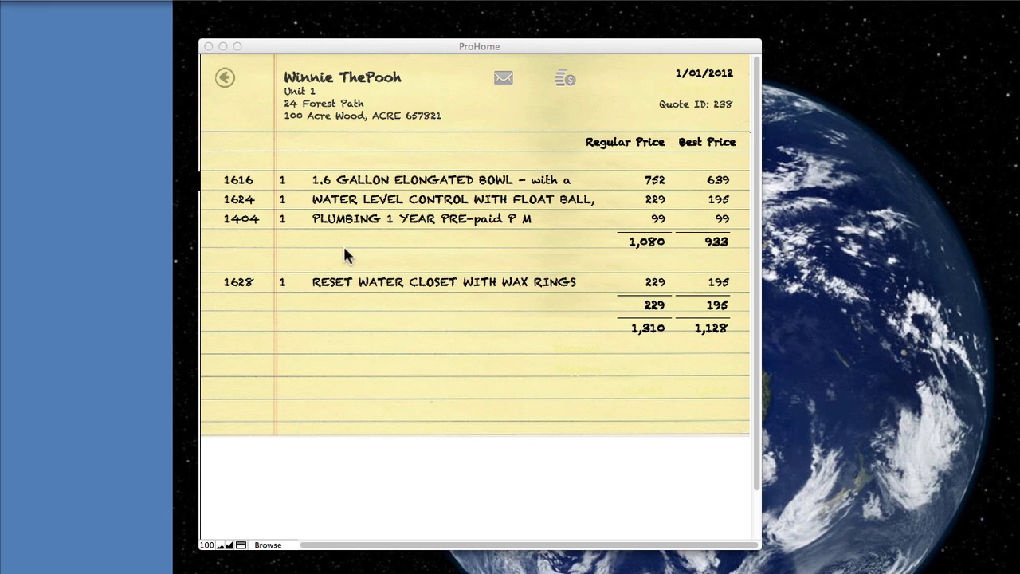
{"action": "left_click", "coordinate": [716, 334]}
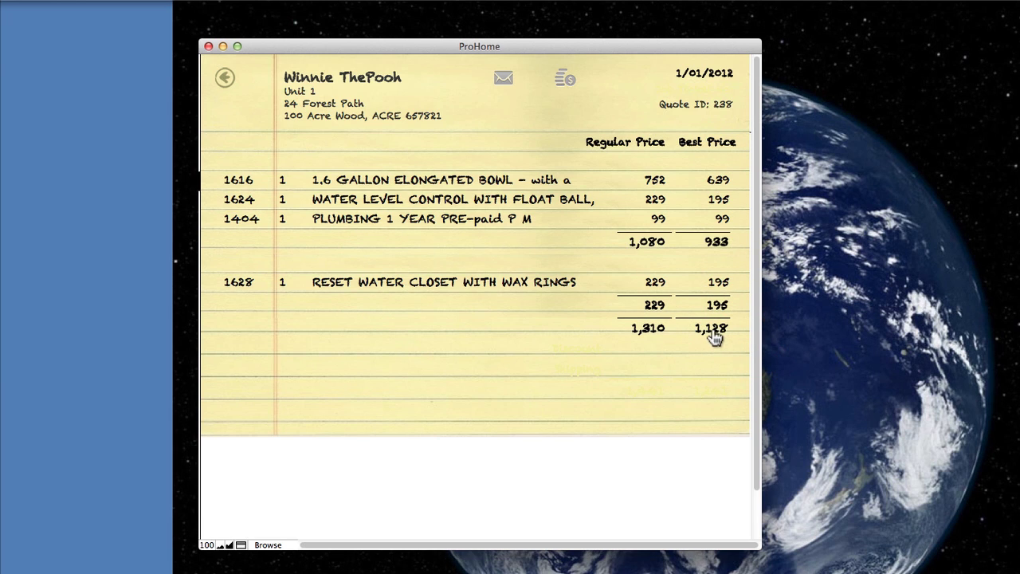
{"action": "left_click", "coordinate": [714, 335]}
{"action": "left_click", "coordinate": [653, 330]}
{"action": "left_click", "coordinate": [714, 333]}
{"action": "left_click", "coordinate": [719, 283]}
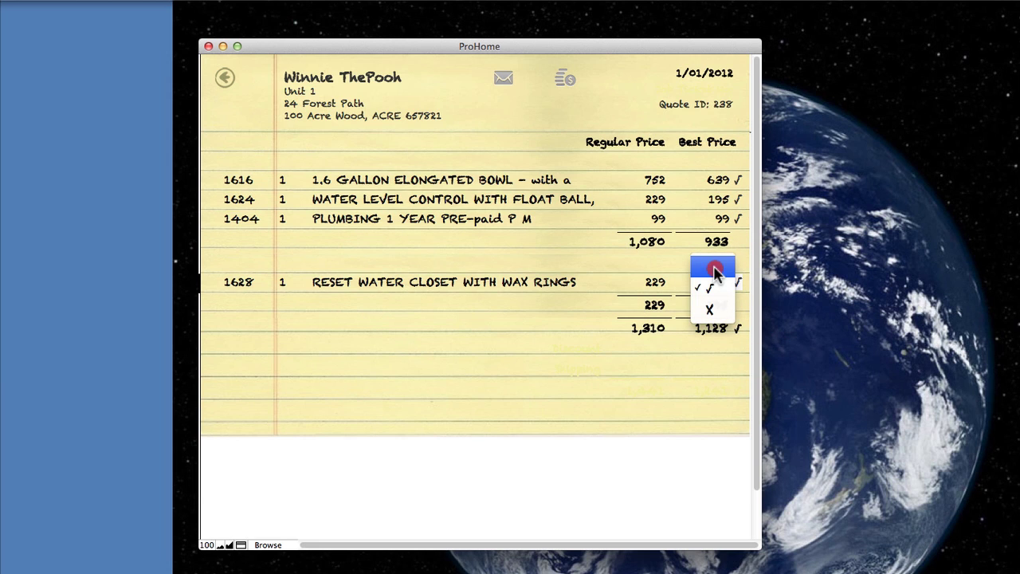
{"action": "left_click", "coordinate": [713, 273]}
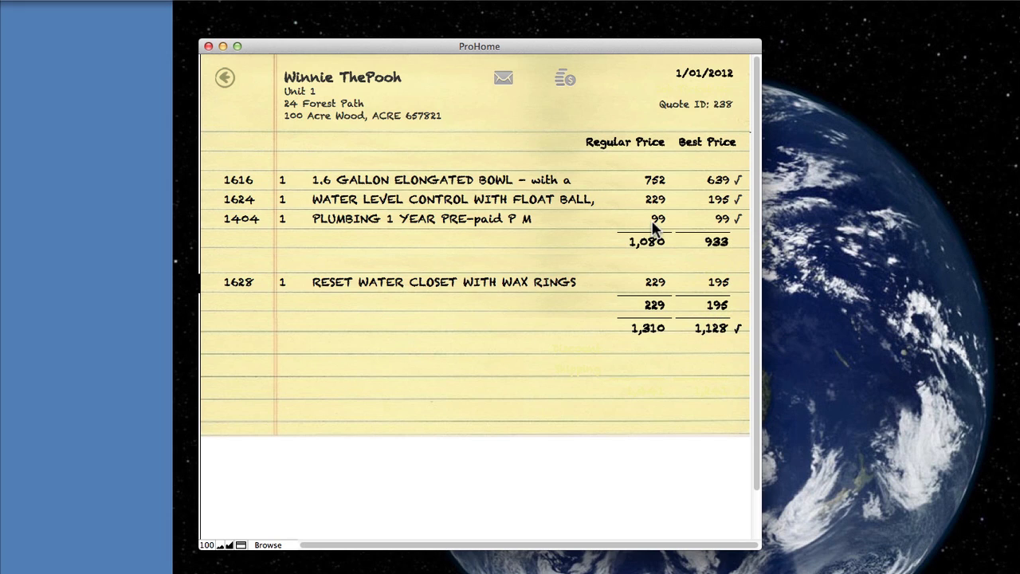
Convert quote 238 into invoice 91 and review its Photos & Docs, Job Contacts and Signature tabs.
{"action": "left_click", "coordinate": [562, 83]}
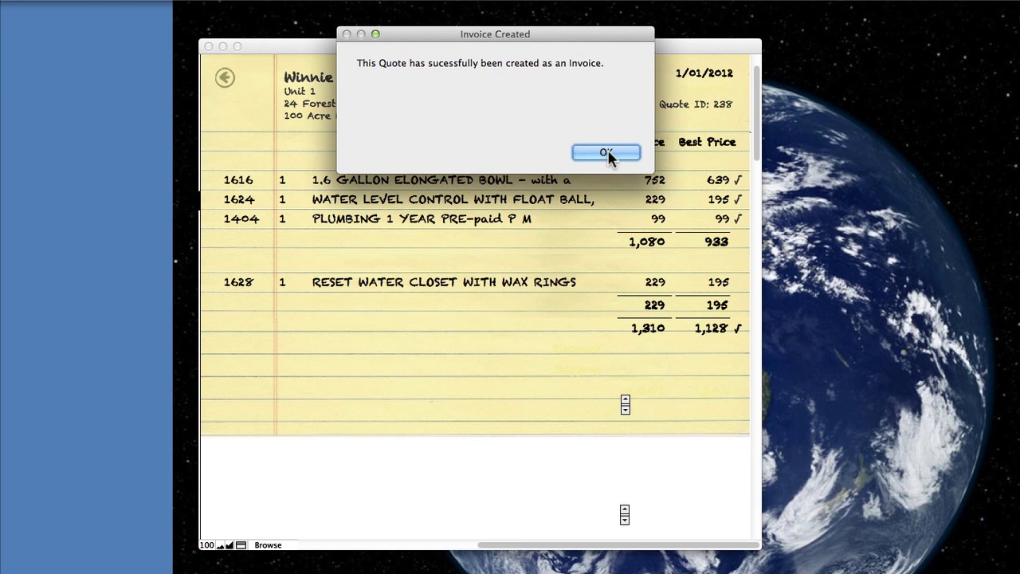
{"action": "left_click", "coordinate": [608, 152]}
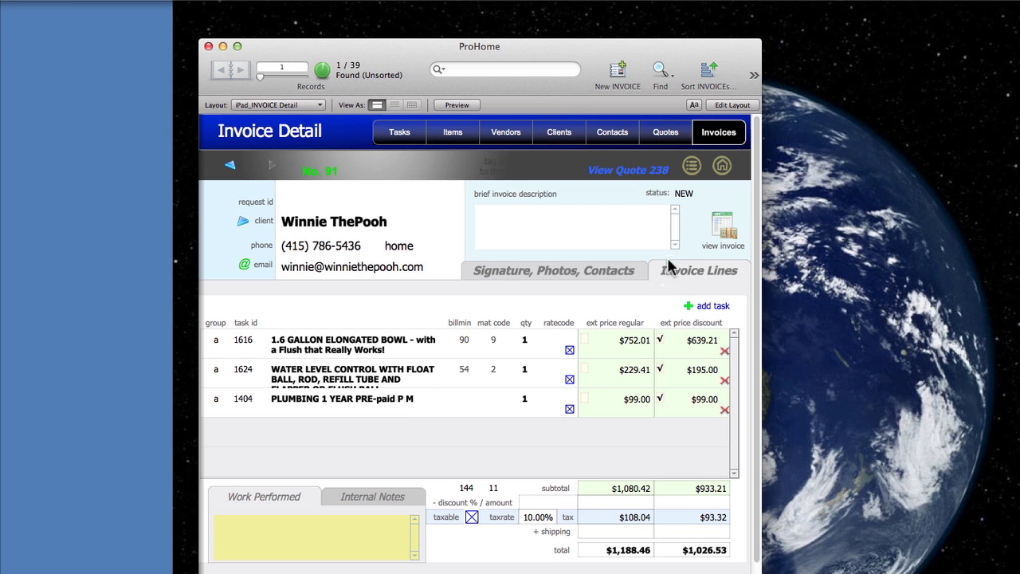
{"action": "left_click", "coordinate": [607, 265]}
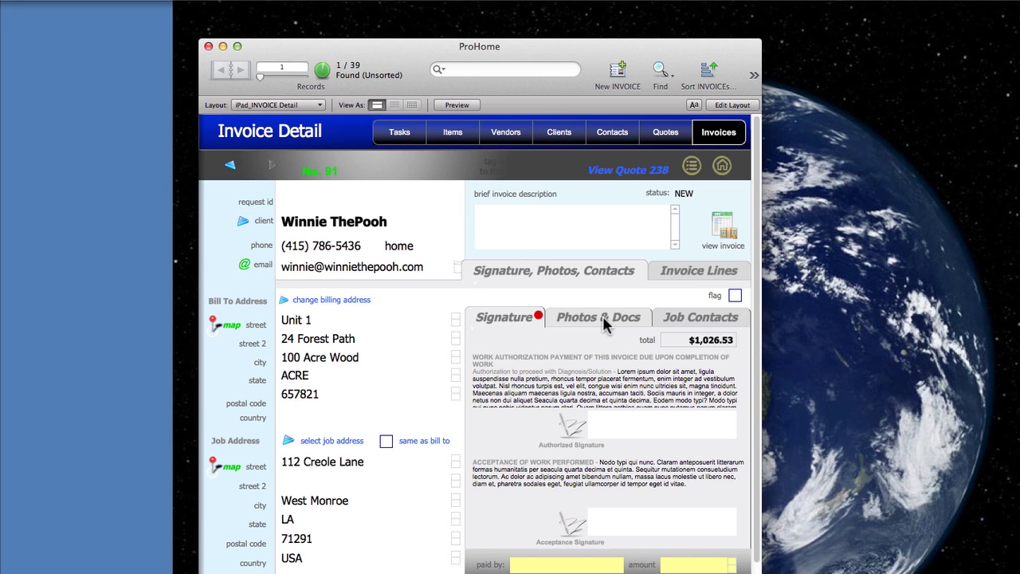
{"action": "left_click", "coordinate": [603, 318]}
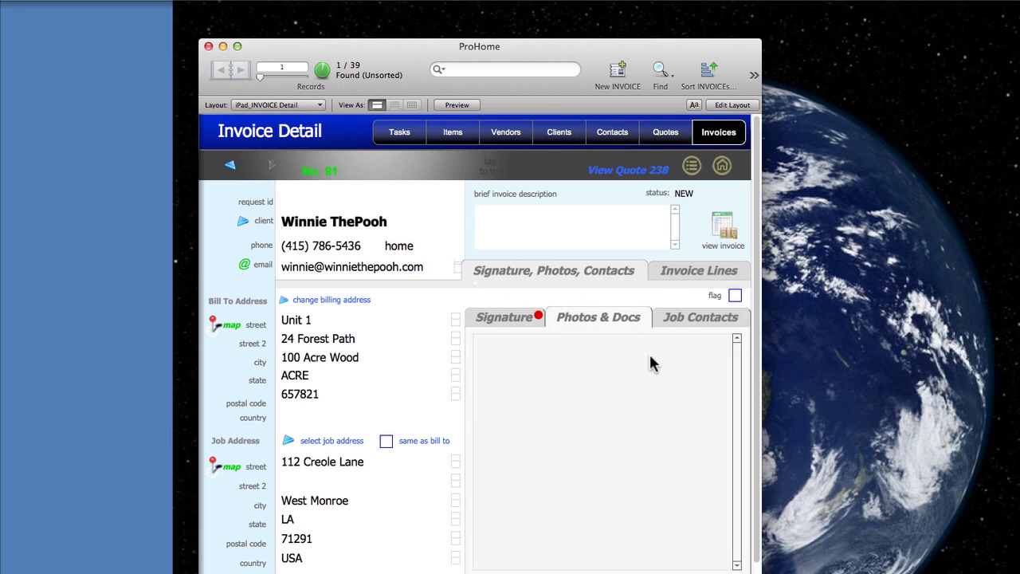
{"action": "left_click", "coordinate": [684, 318]}
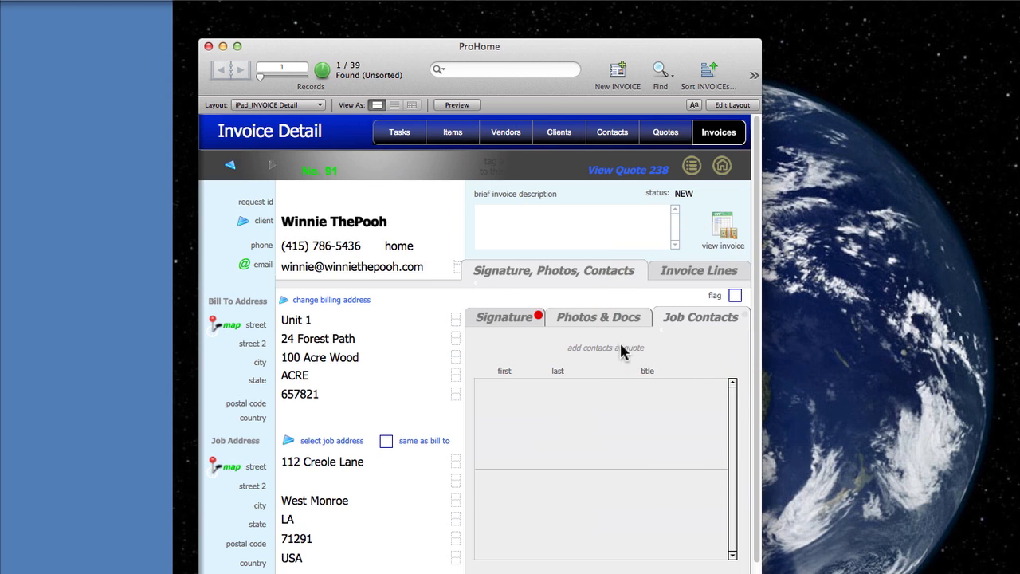
{"action": "left_click", "coordinate": [516, 317]}
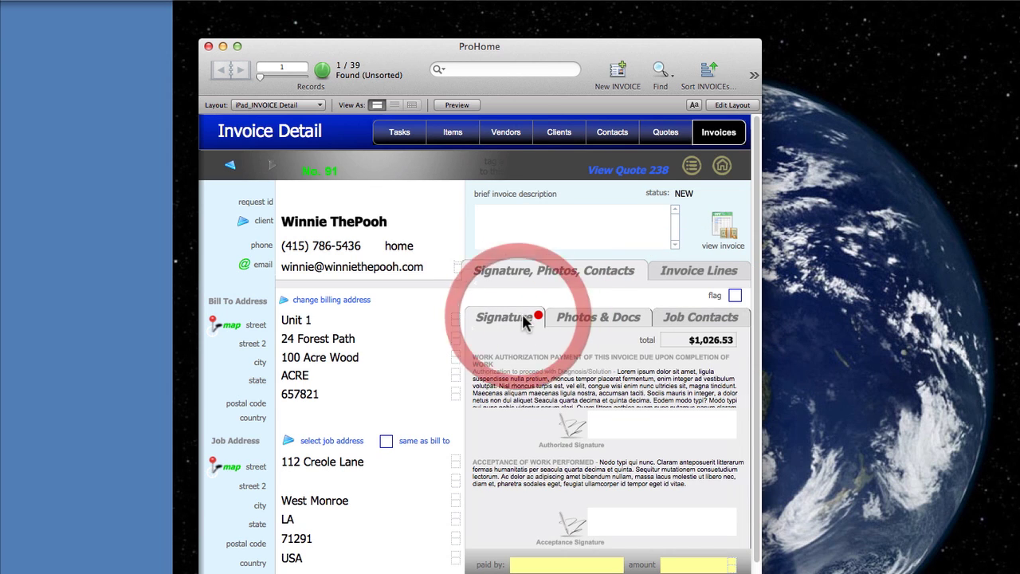
Go back to quote 238's Job Contacts list and add a new job contact.
{"action": "left_click", "coordinate": [649, 171]}
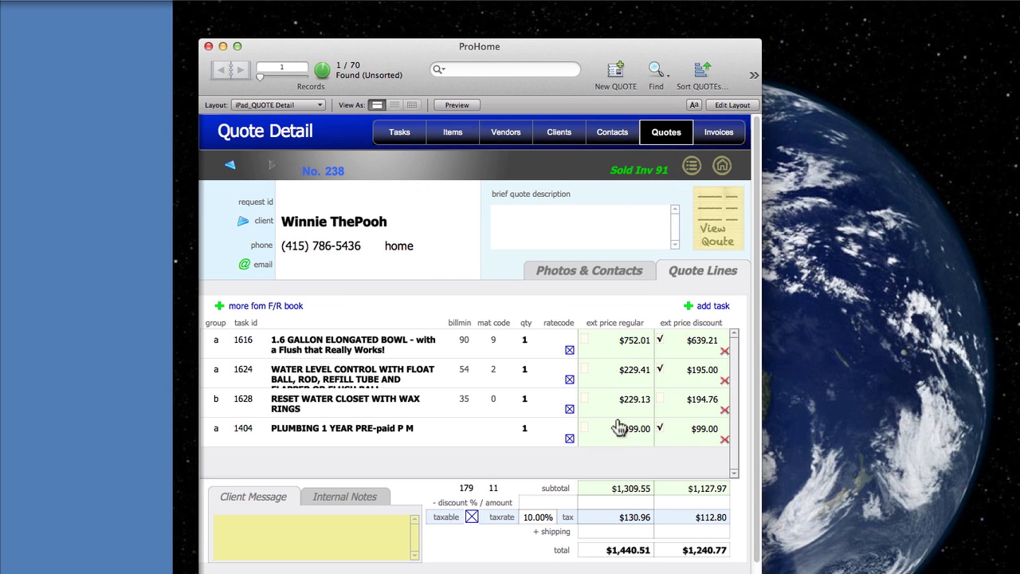
{"action": "left_click", "coordinate": [613, 271]}
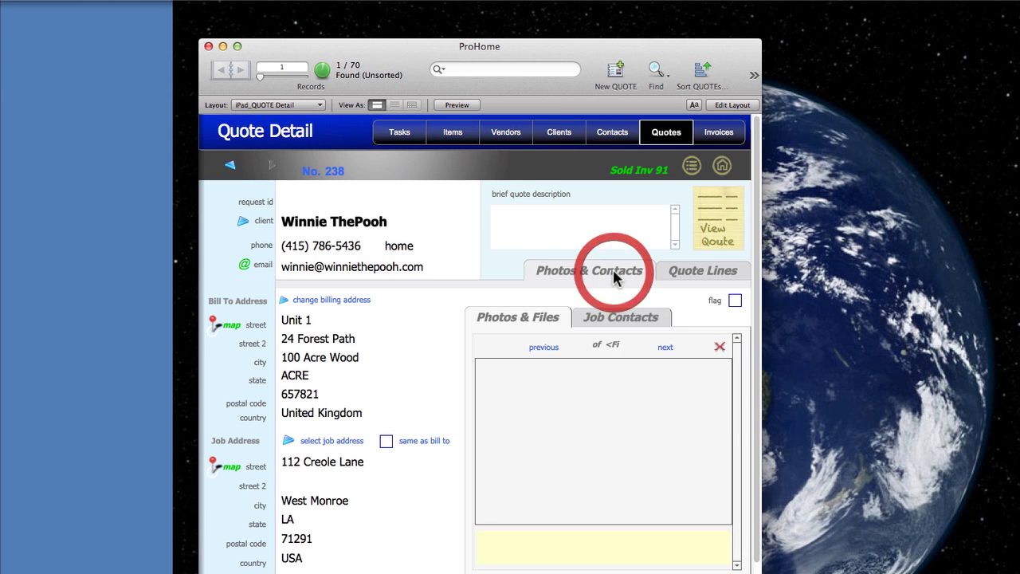
{"action": "left_click", "coordinate": [615, 319]}
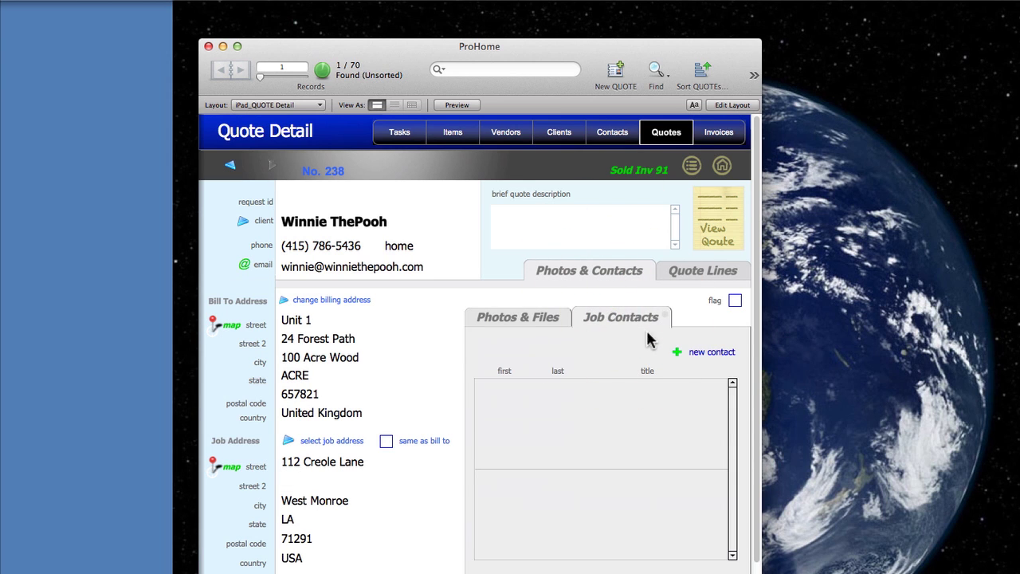
{"action": "left_click", "coordinate": [701, 356]}
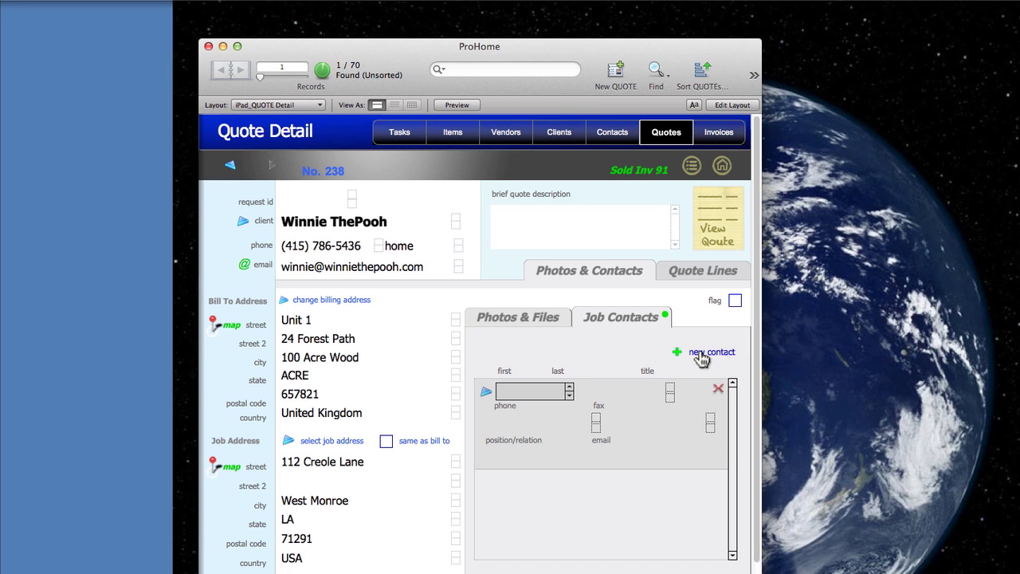
Enter the contact's first and last name and set the title to Mr.
{"action": "key", "text": "Tab"}
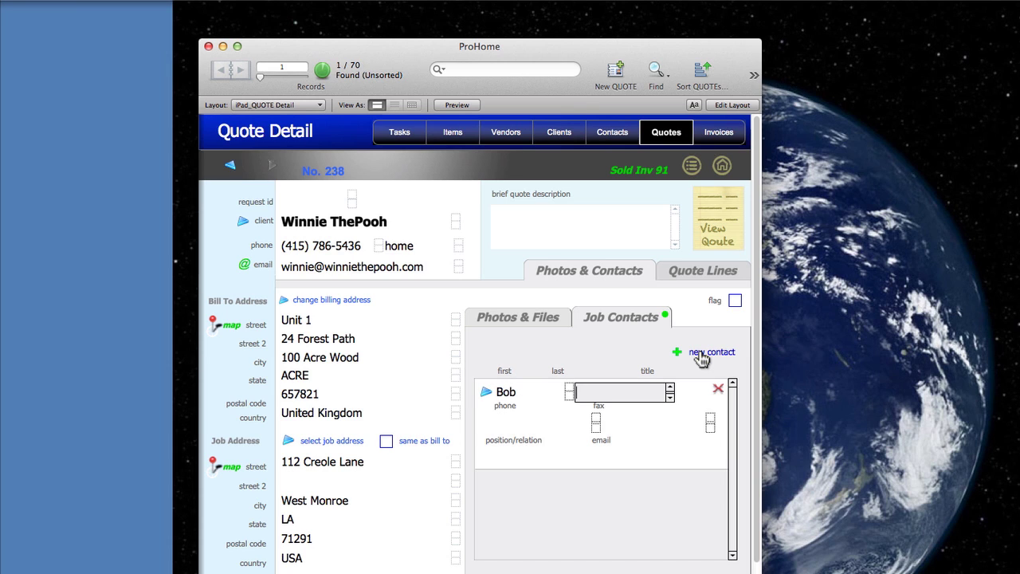
{"action": "key", "text": "Tab"}
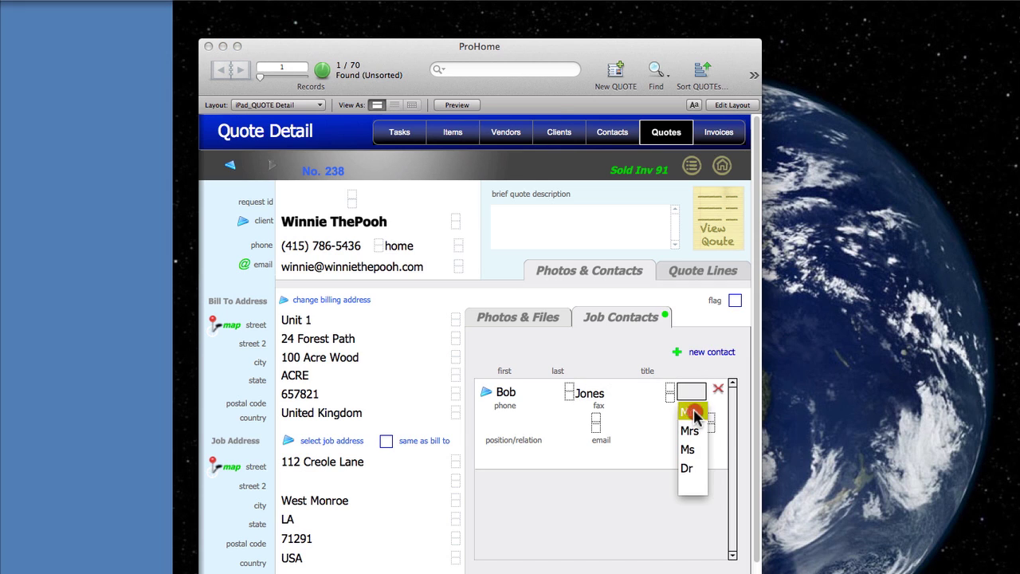
{"action": "left_click", "coordinate": [688, 412]}
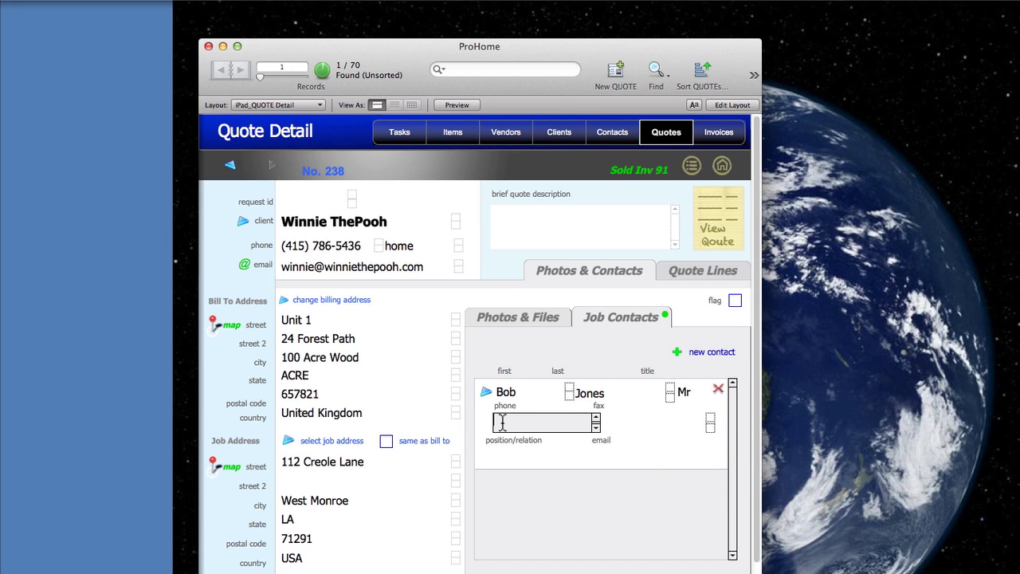
Fill in the contact's phone number, position Project Manager, and e-mail address.
{"action": "type", "text": "206"}
{"action": "key", "text": "BackSpace"}
{"action": "key", "text": "BackSpace"}
{"action": "key", "text": "BackSpace"}
{"action": "key", "text": "Tab"}
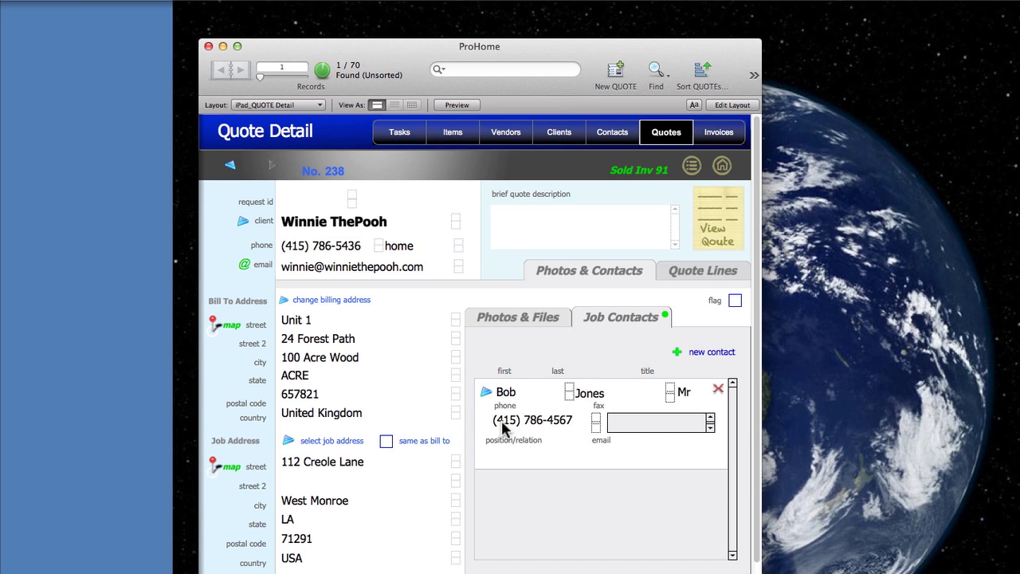
{"action": "key", "text": "Tab"}
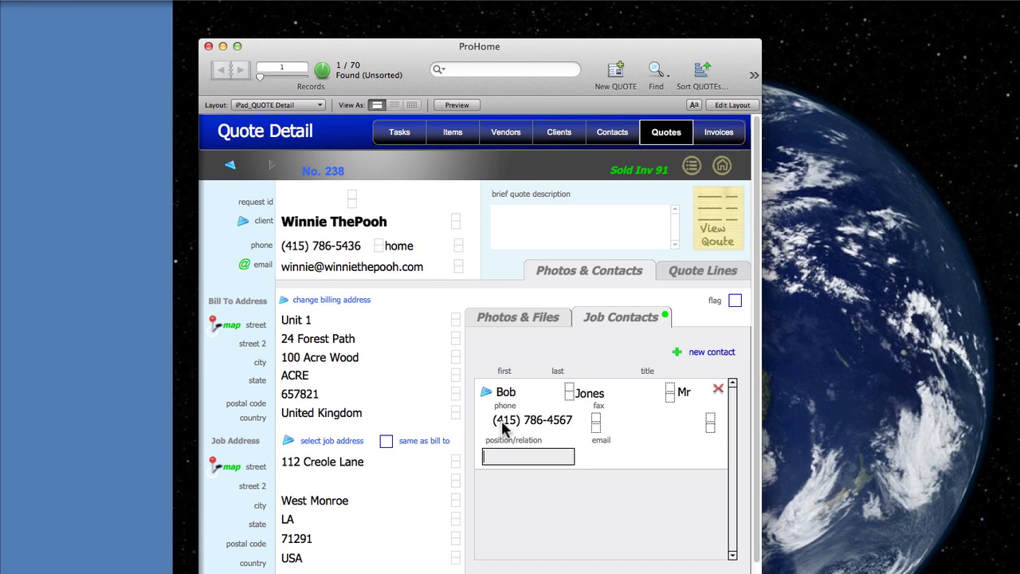
{"action": "type", "text": "Projer"}
{"action": "key", "text": "BackSpace"}
{"action": "type", "text": "ct Manager"}
{"action": "key", "text": "Tab"}
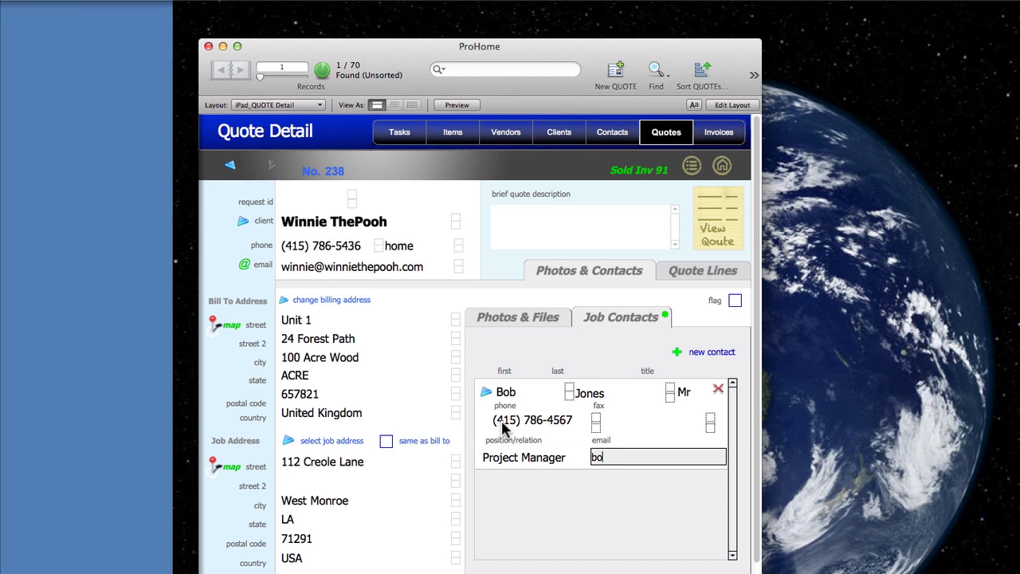
{"action": "key", "text": "Tab"}
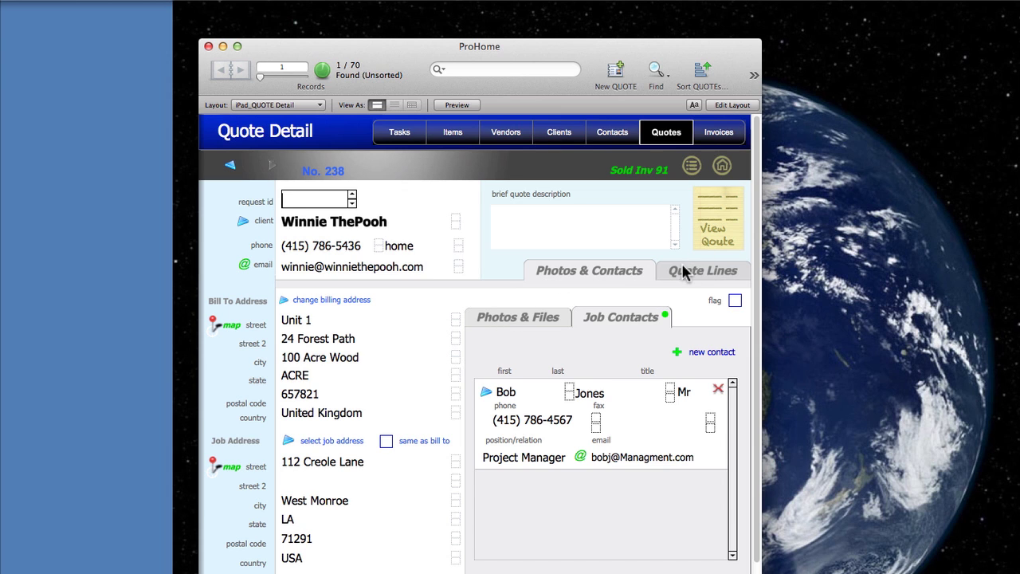
Open invoice 91, confirm the job contact carried over, and return to its line items.
{"action": "left_click", "coordinate": [662, 172]}
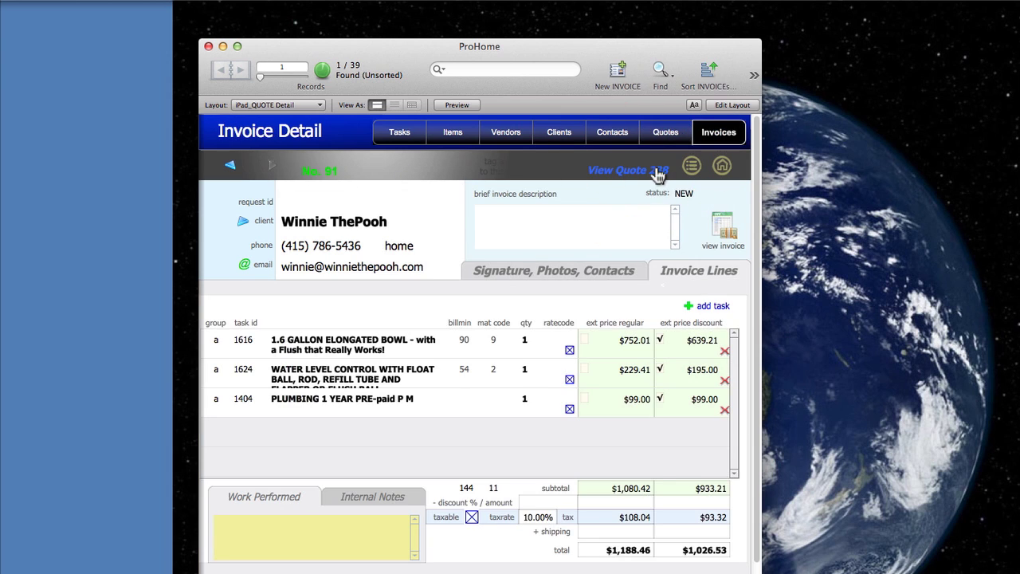
{"action": "left_click", "coordinate": [637, 272]}
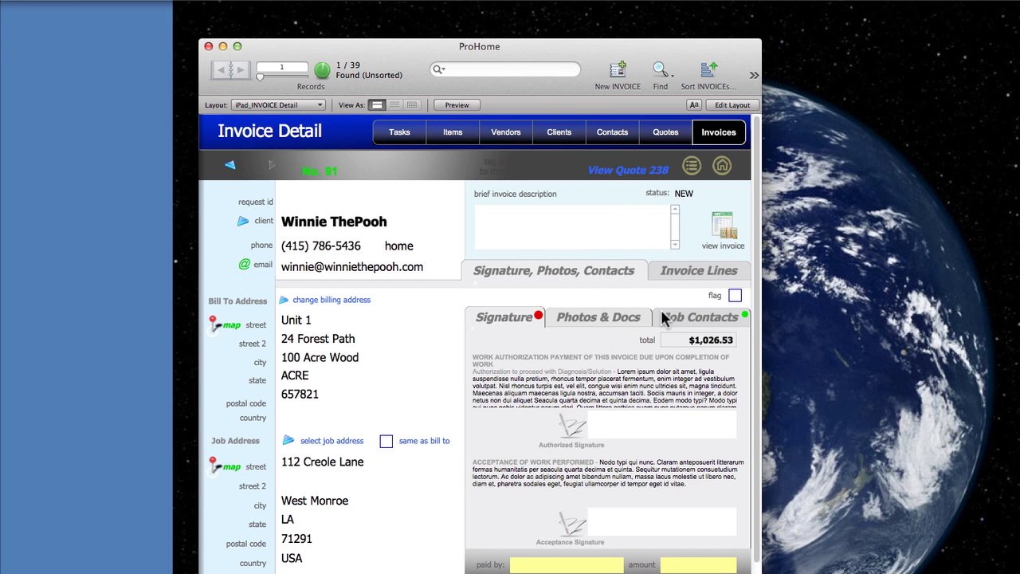
{"action": "left_click", "coordinate": [666, 317]}
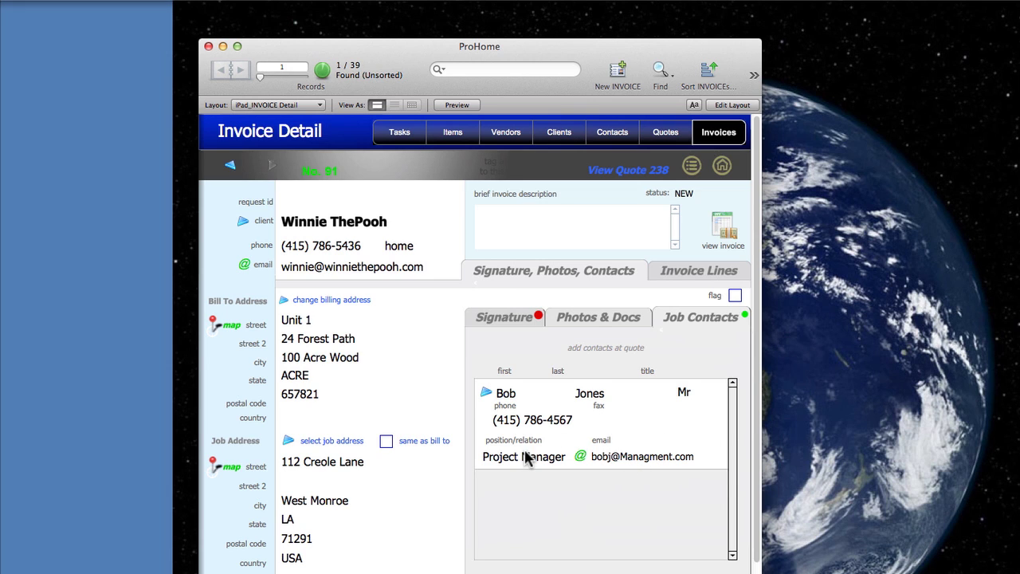
{"action": "left_click", "coordinate": [484, 395]}
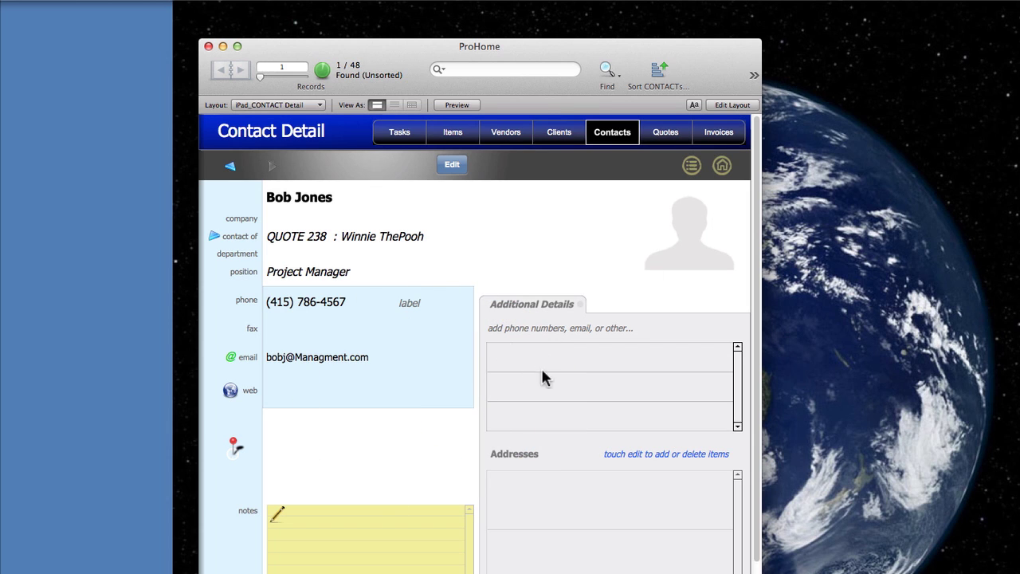
{"action": "left_click", "coordinate": [534, 435]}
View invoice 91's printable layout, then create an Invoice No. 91 e-mail with the PDF attached.
{"action": "left_click", "coordinate": [229, 167]}
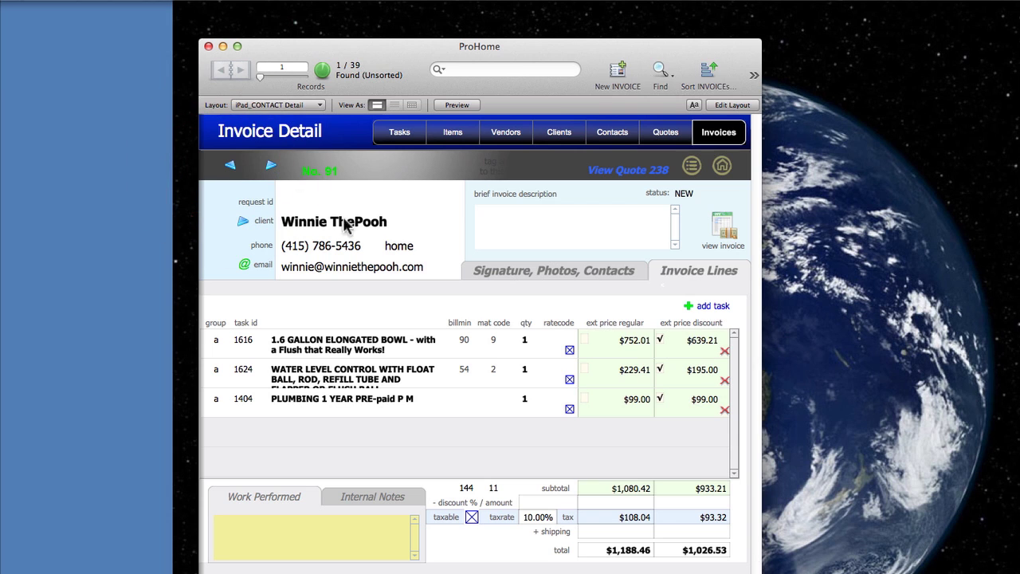
{"action": "left_click", "coordinate": [721, 228]}
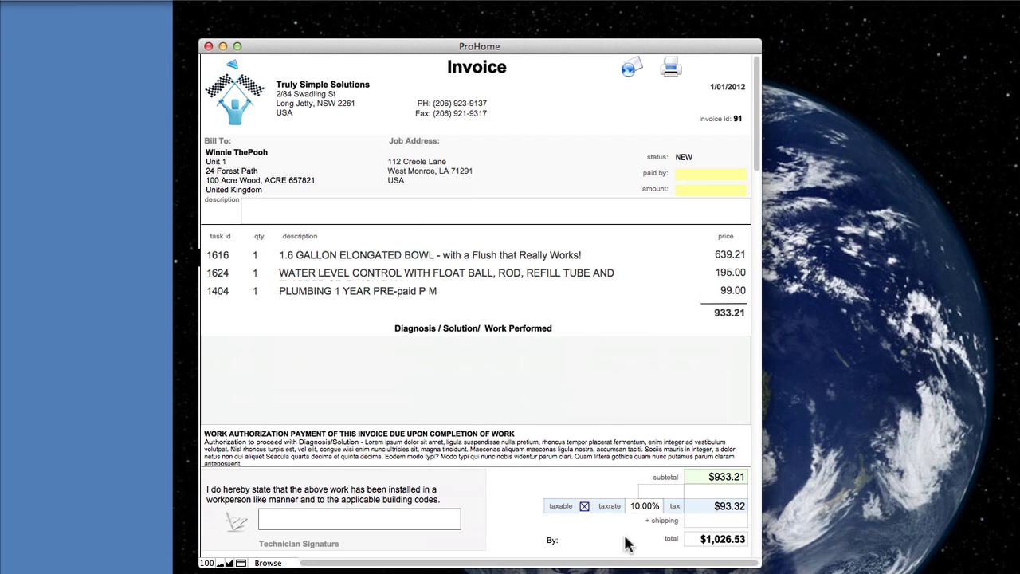
{"action": "scroll", "coordinate": [599, 412], "scroll_direction": "down", "scroll_amount": 10}
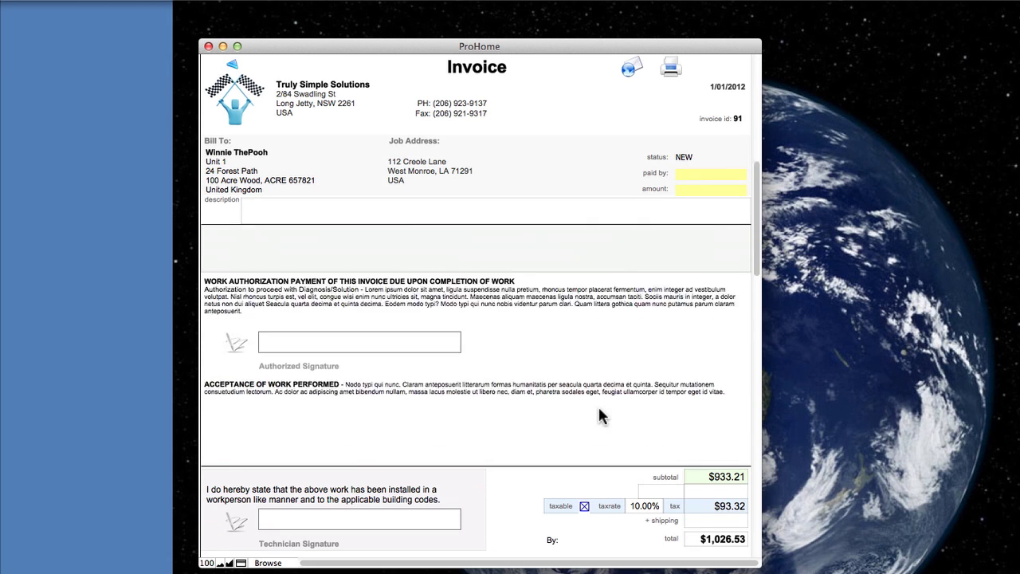
{"action": "scroll", "coordinate": [600, 412], "scroll_direction": "down", "scroll_amount": 3}
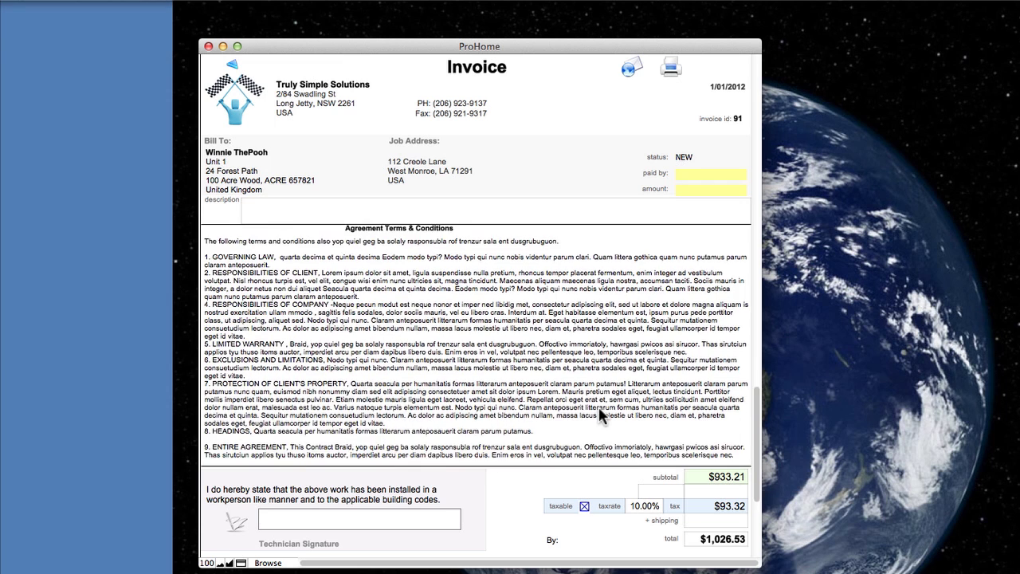
{"action": "scroll", "coordinate": [599, 412], "scroll_direction": "up", "scroll_amount": 8}
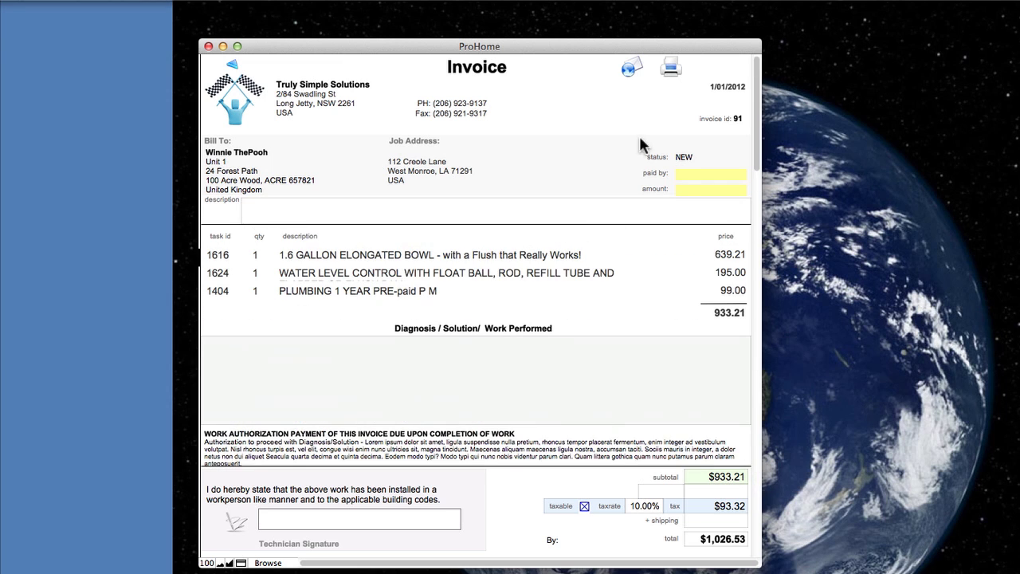
{"action": "left_click", "coordinate": [629, 70]}
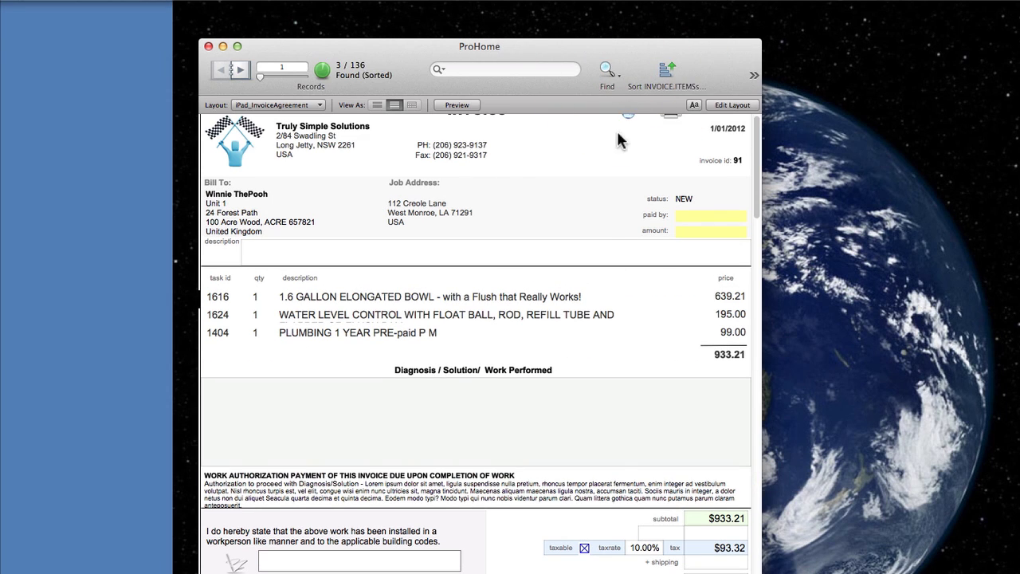